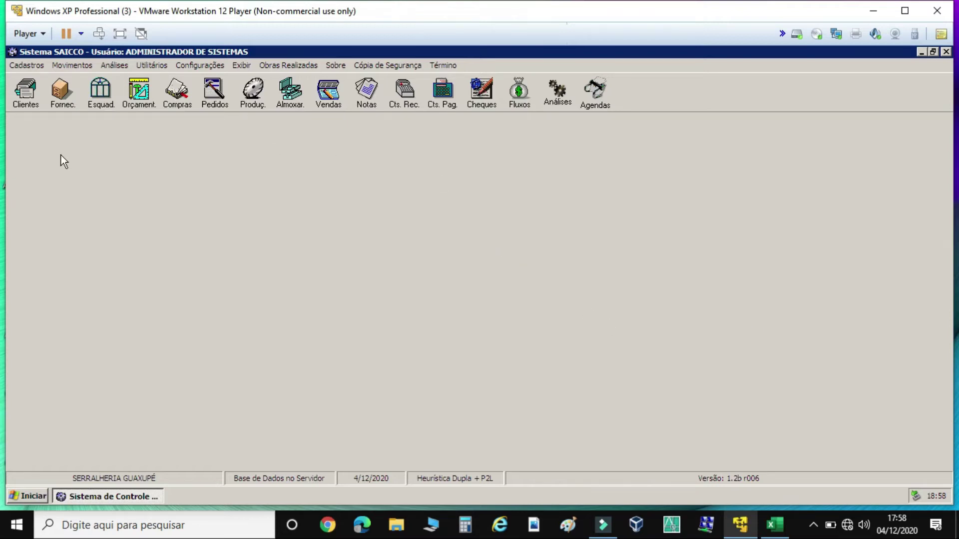
- Examine the cost and sale prices in the profile types table (Tipos de Perfis), and close it
left_click(29, 65)
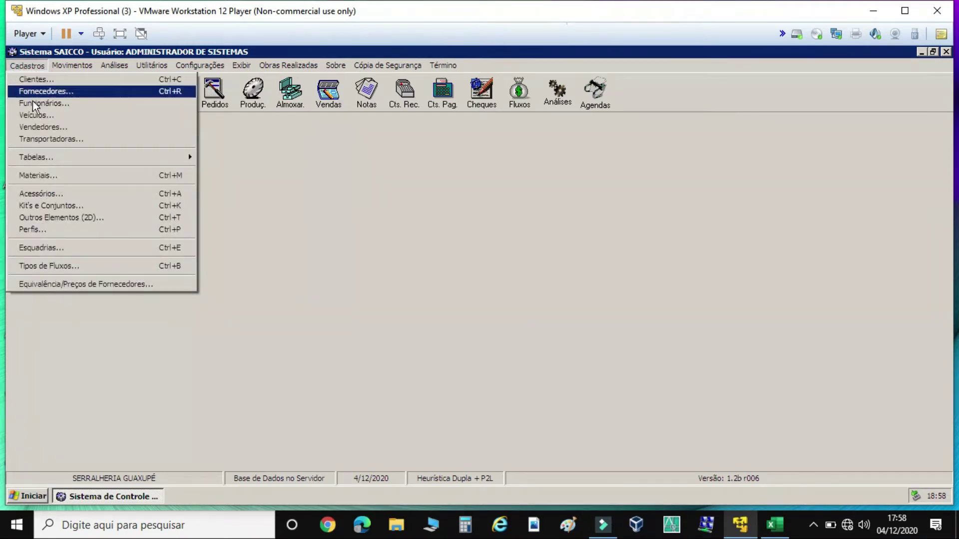
mouse_move(49, 155)
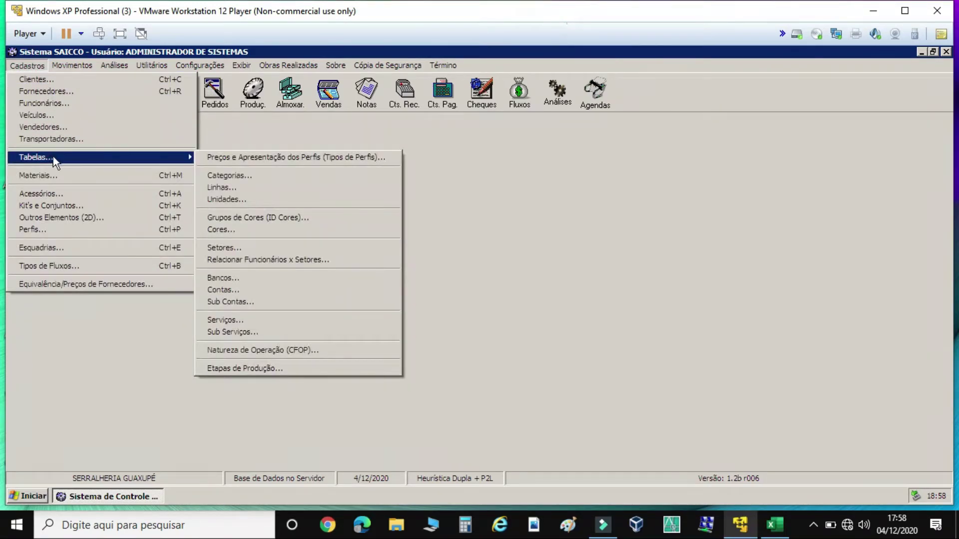
left_click(223, 159)
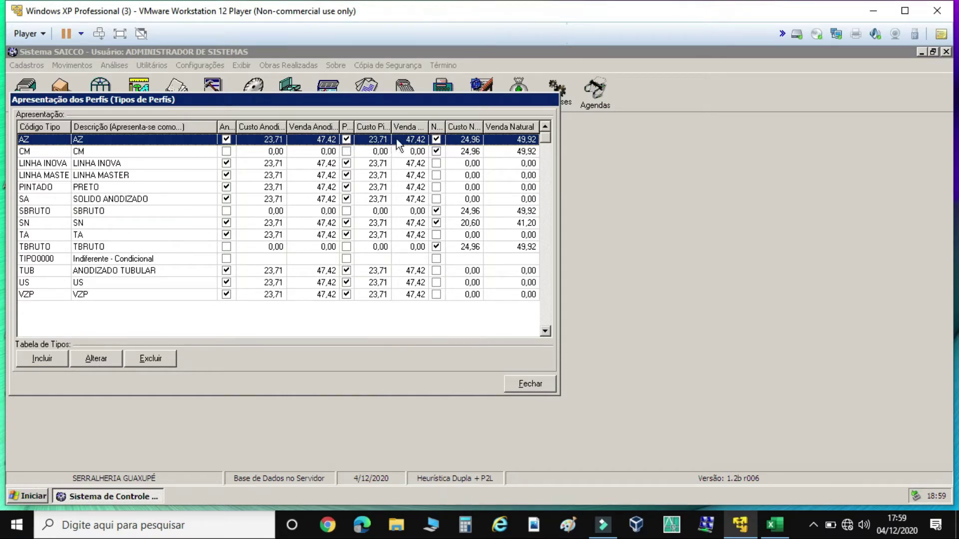
left_click(547, 383)
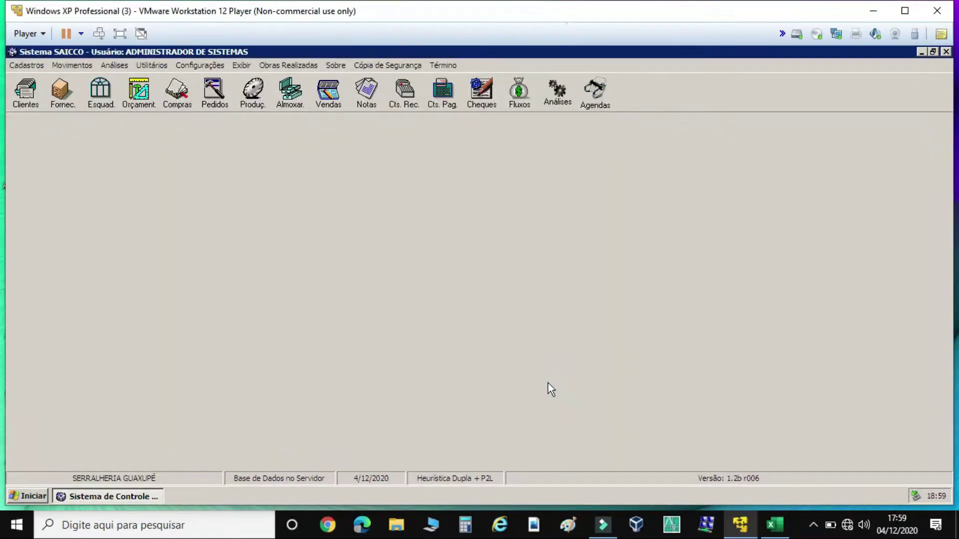
- Open the Tabela de Cores to examine each colour's painted and anodized cost and sale percentages
left_click(29, 66)
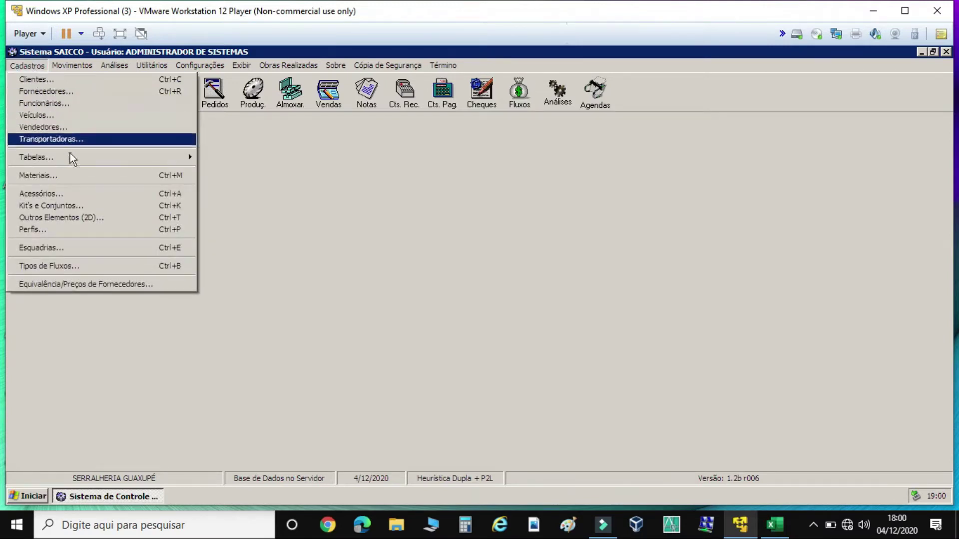
mouse_move(80, 155)
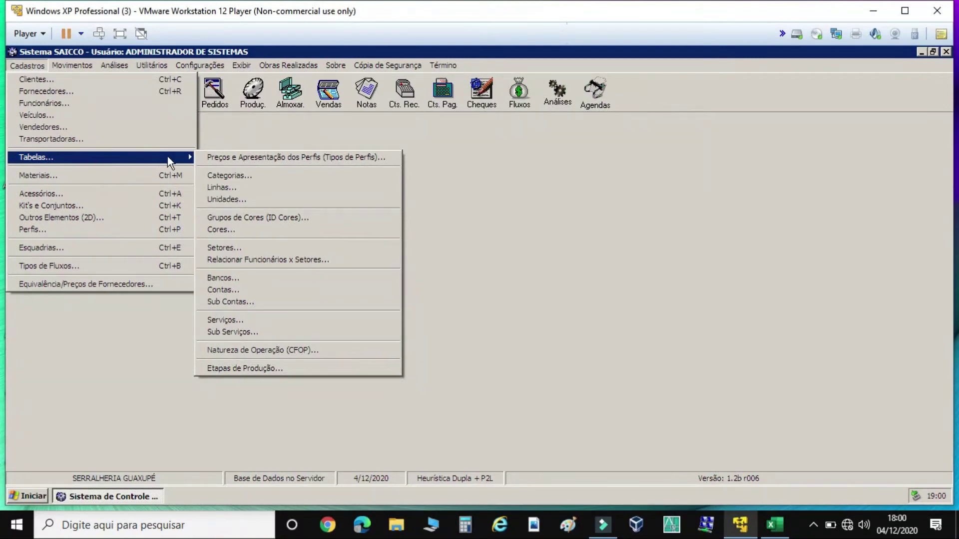
left_click(229, 227)
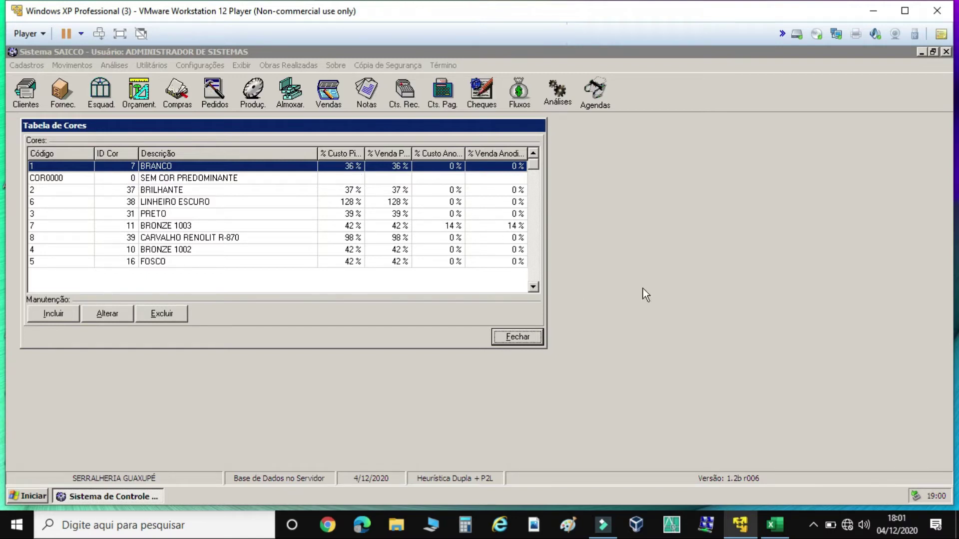
- Switch to the CALCULO PORCENTAGEM workbook in Excel and examine the old value in G10 and the percentage formula in I21
left_click(776, 525)
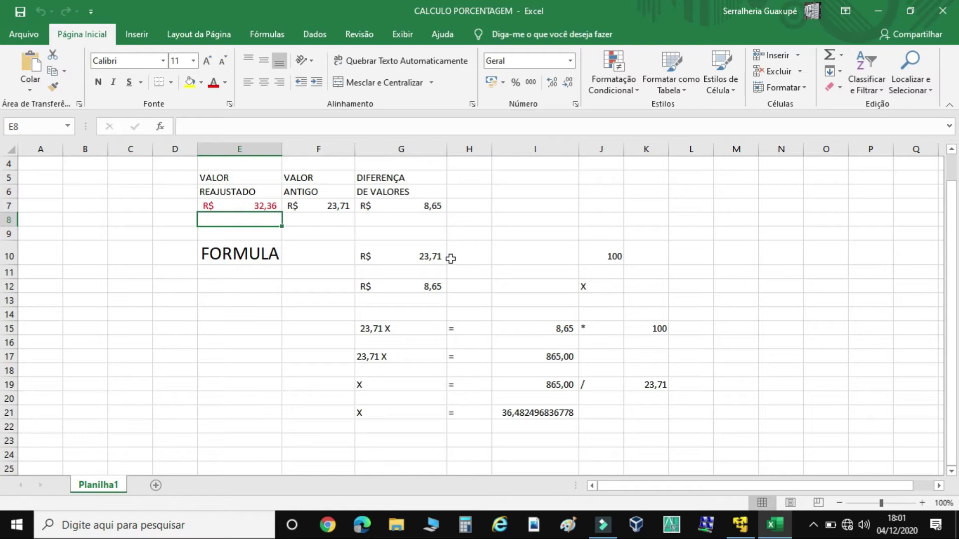
left_click(407, 255)
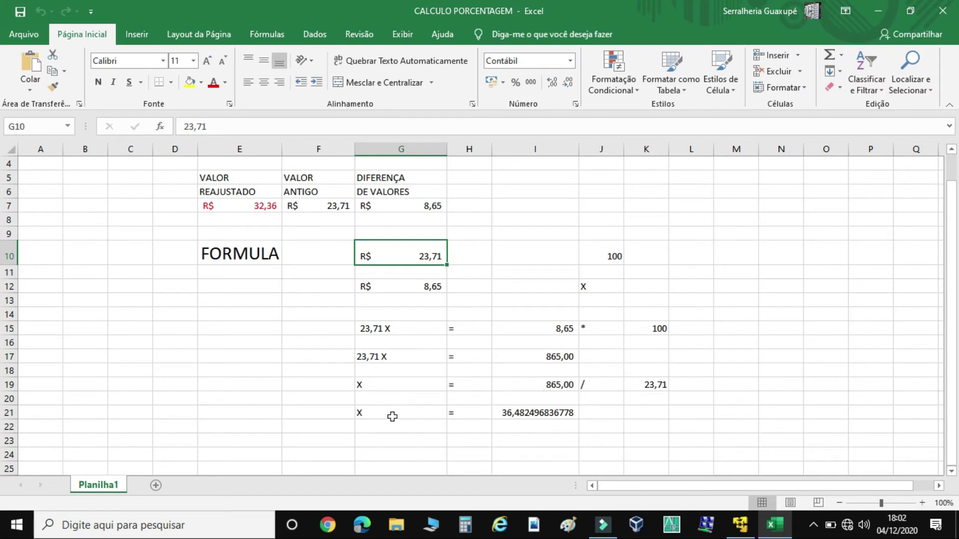
left_click(552, 415)
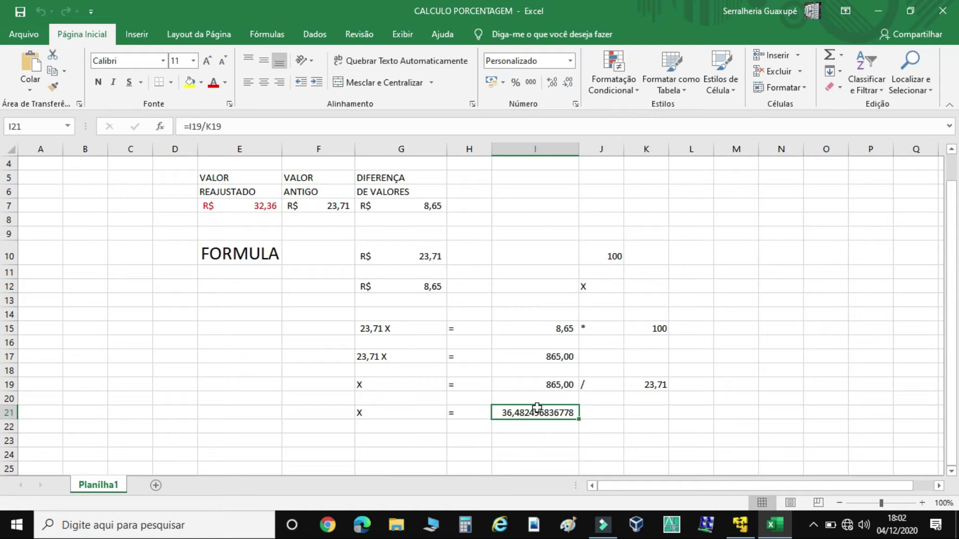
- Back in SAICCO, set the BRANCO colour's Custo Pintado percentage to 36,48 and save the change
left_click(741, 526)
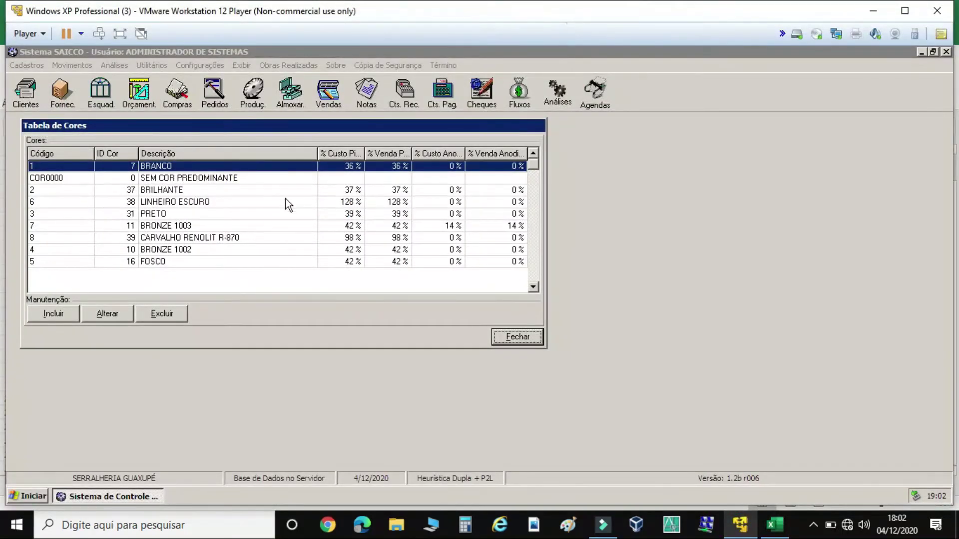
left_click(269, 165)
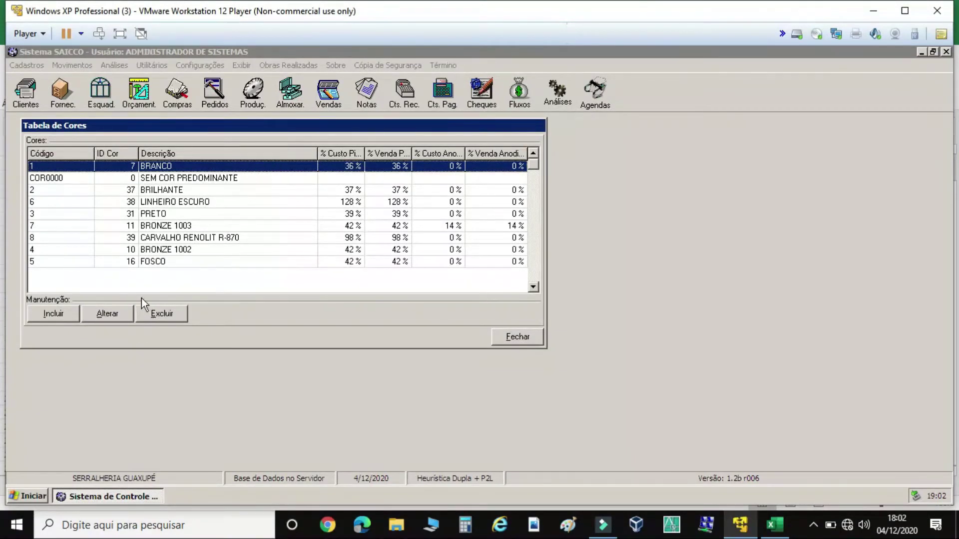
left_click(106, 314)
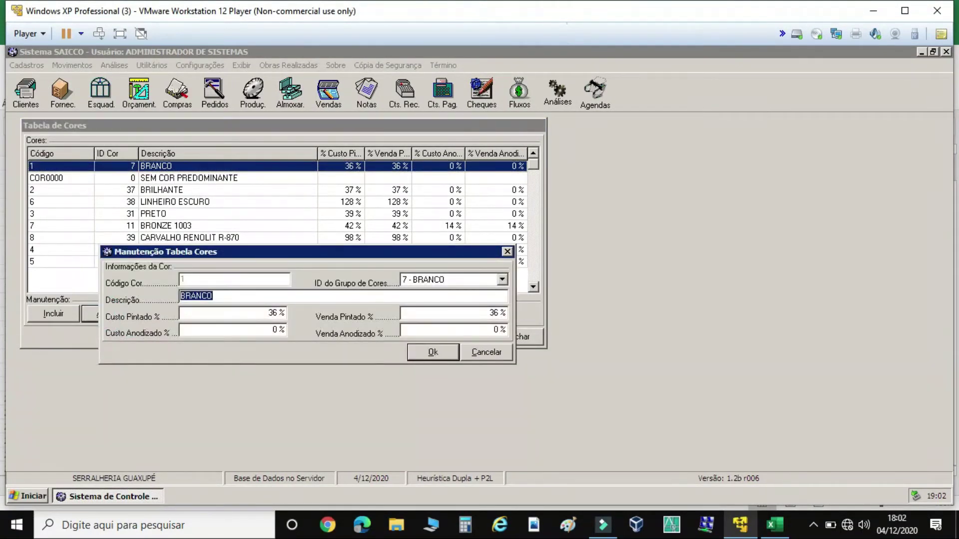
left_click(268, 312)
left_click(779, 525)
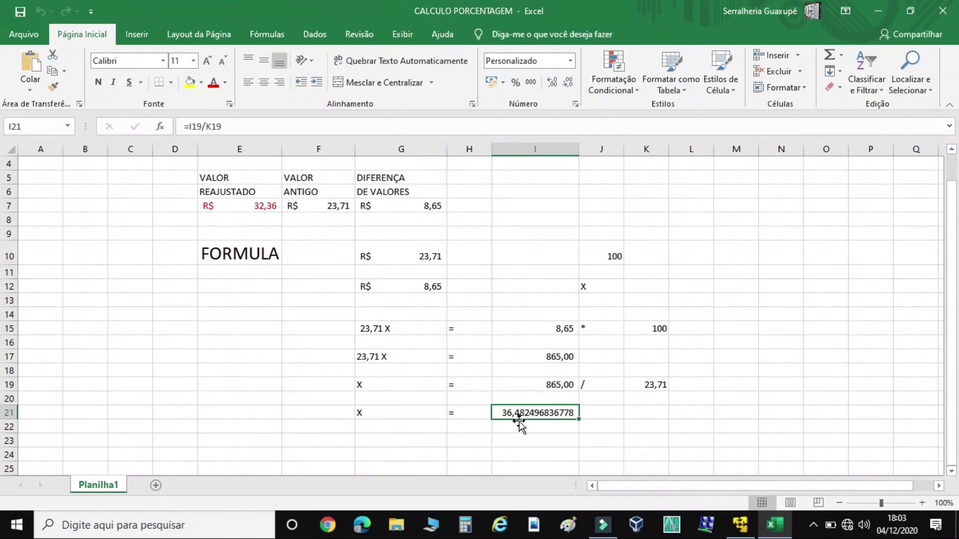
left_click(739, 524)
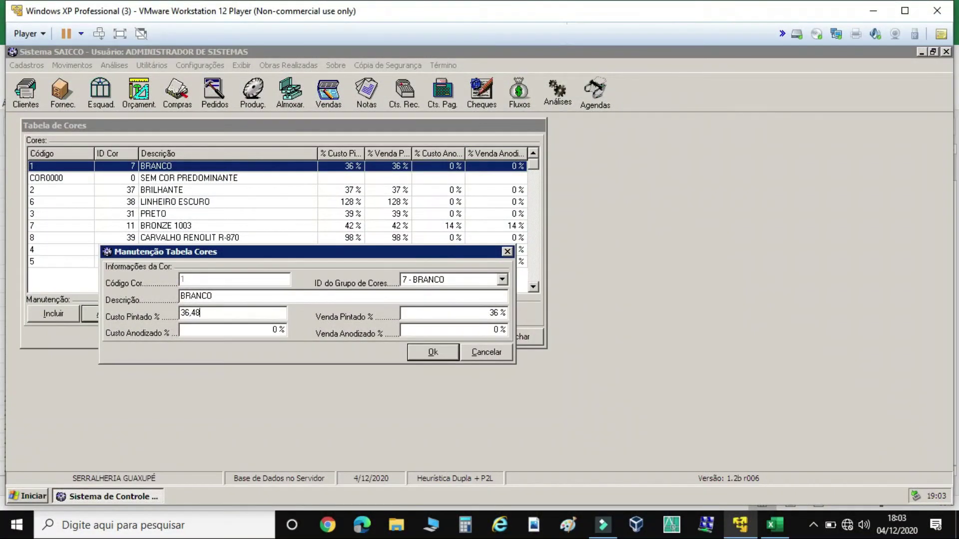
left_click(433, 352)
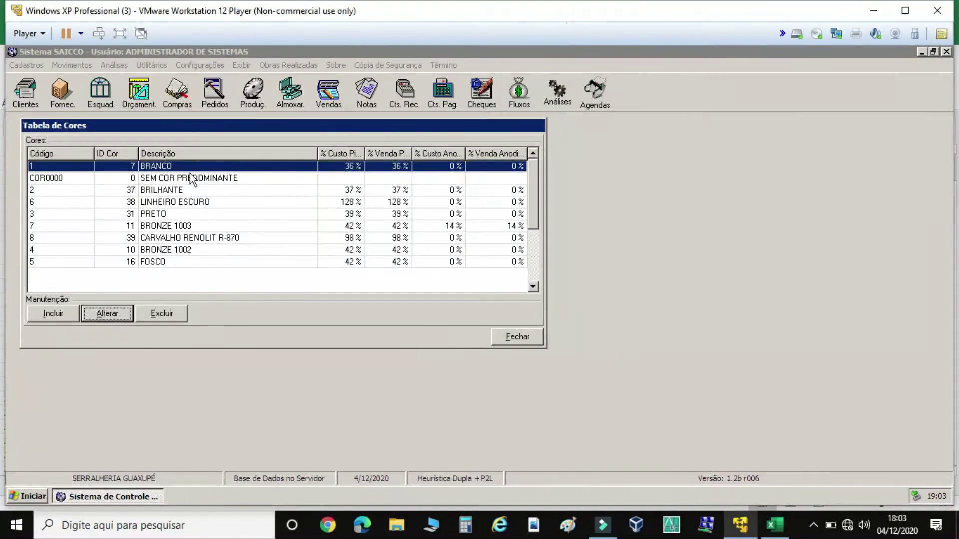
- Review the BRILHANTE and LINHEIRO ESCURO percentages, and close the colour table
left_click(344, 192)
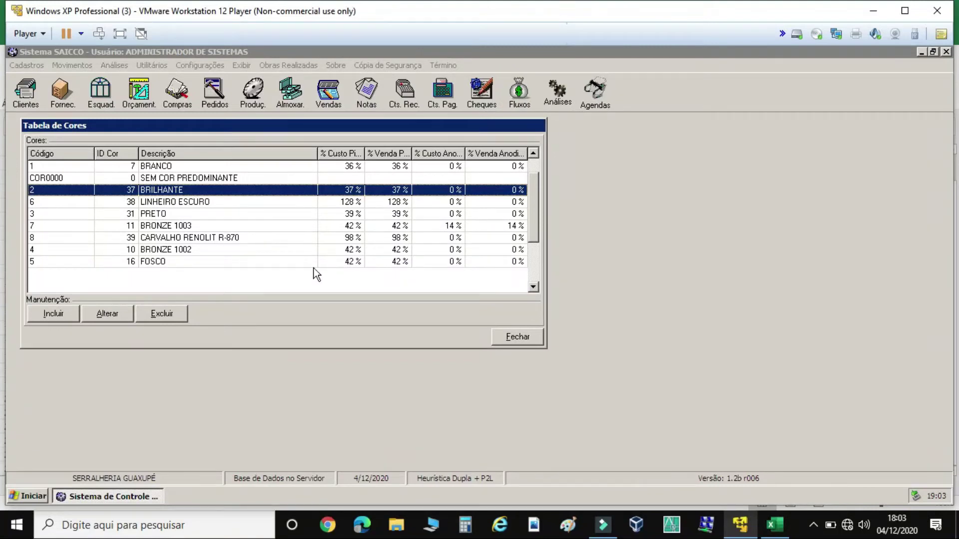
left_click(298, 202)
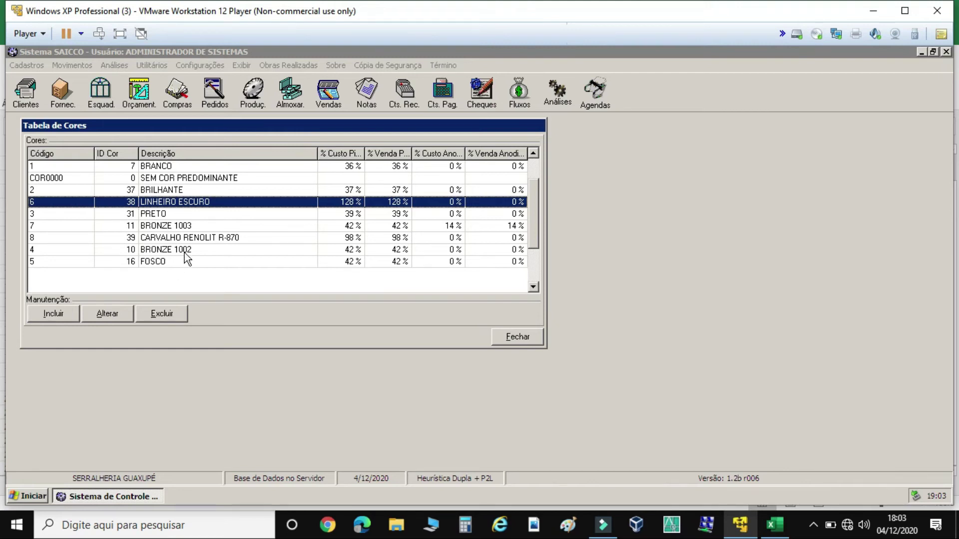
left_click(521, 336)
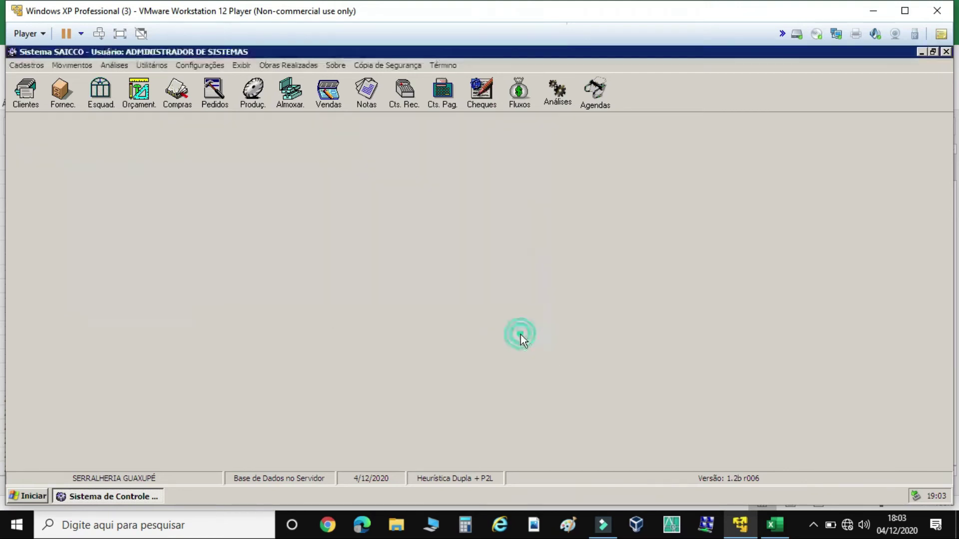
- Open the specifications of the door PORTA GIRO ALMOFADA E BASCULANTE L.30 in budget 66 for editing
left_click(138, 93)
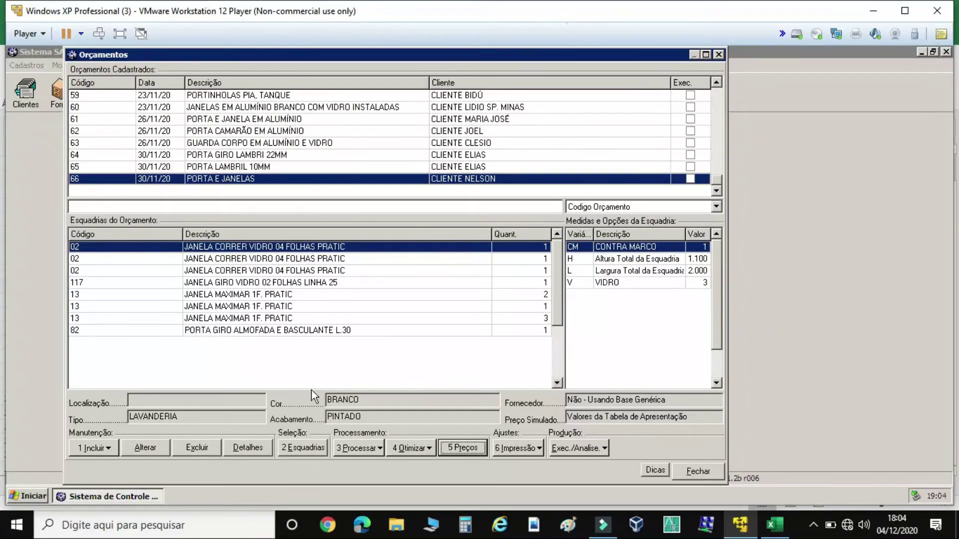
left_click(311, 447)
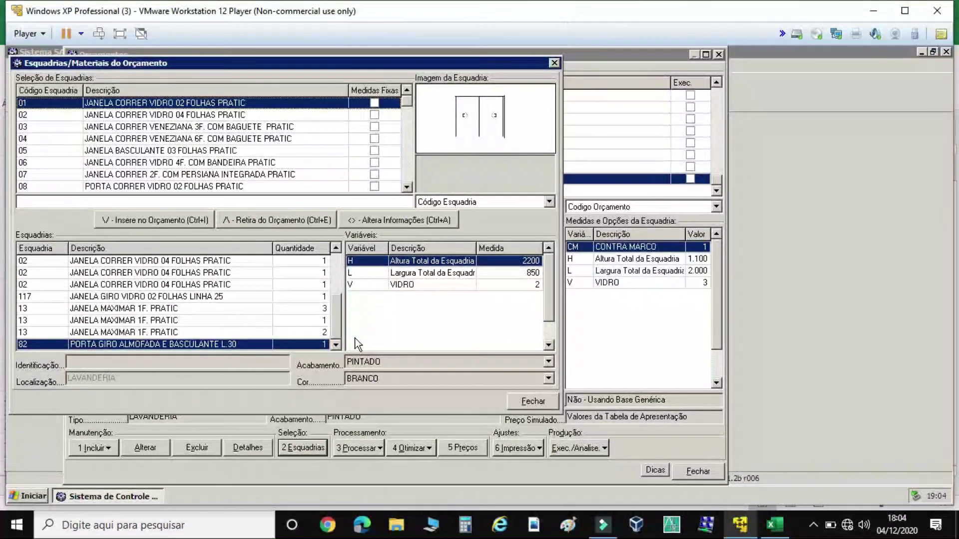
left_click(377, 219)
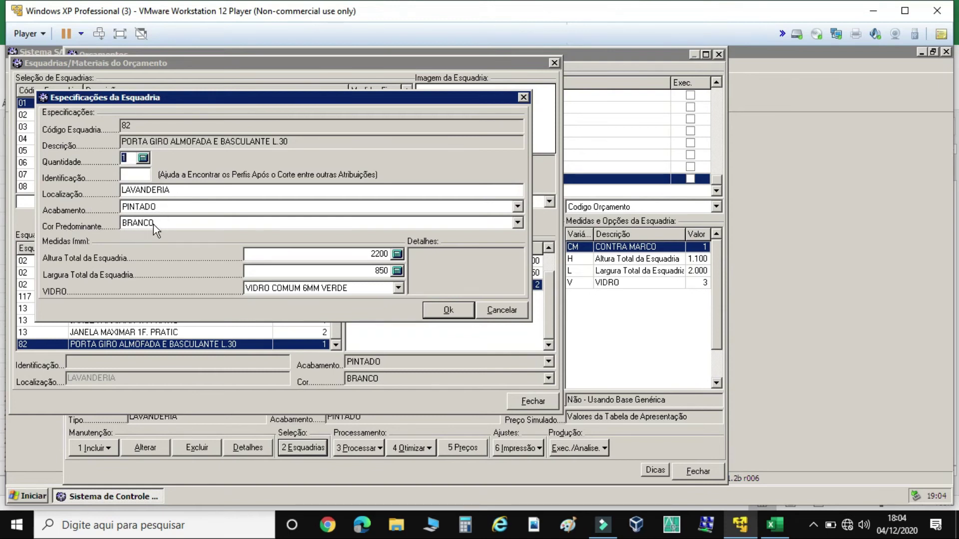
- Choose BRANCO as the door's predominant colour, confirm the specifications and close the budget's frame selection
left_click(516, 223)
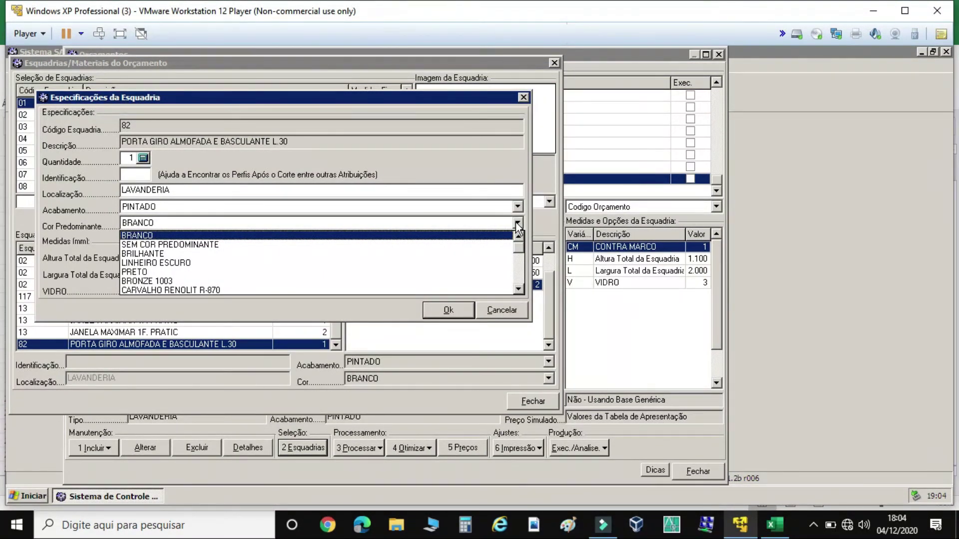
left_click(515, 223)
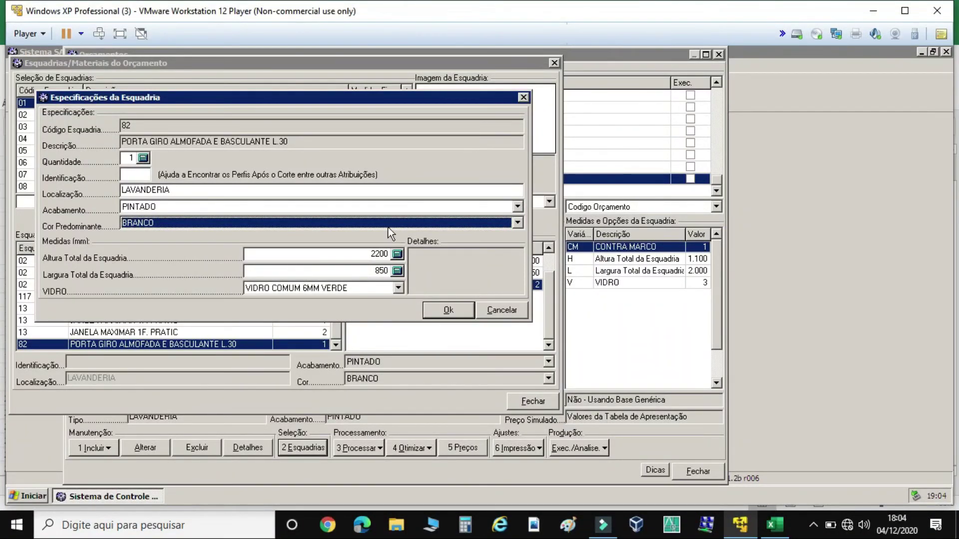
left_click(516, 223)
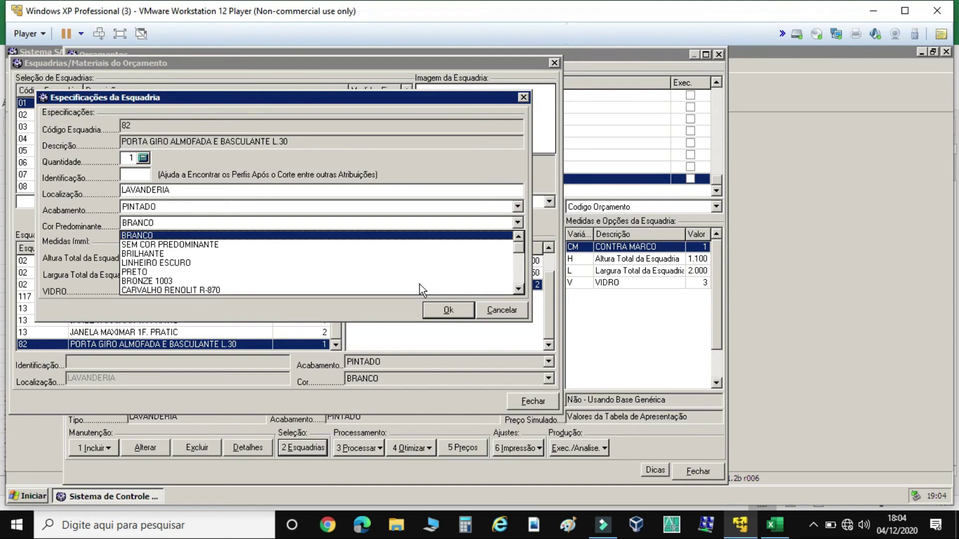
left_click(202, 234)
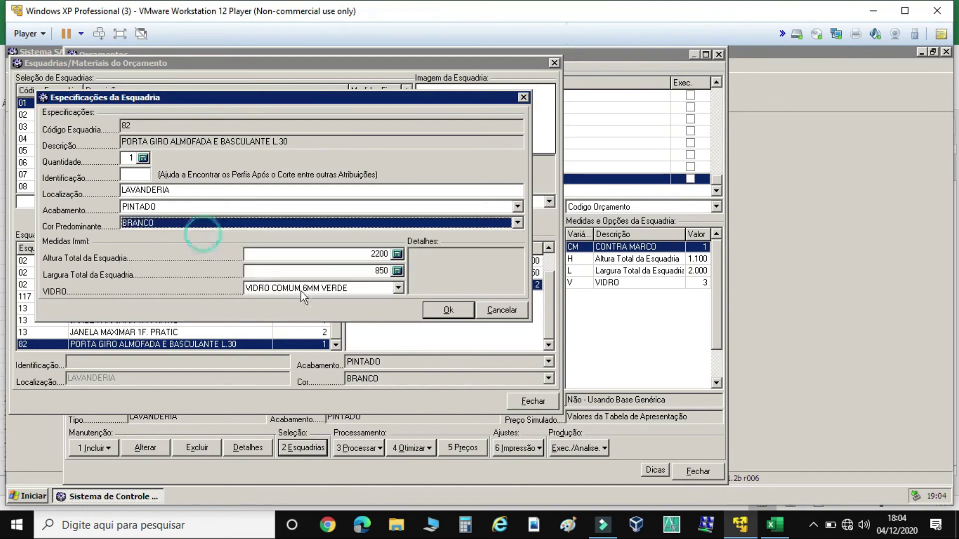
left_click(448, 310)
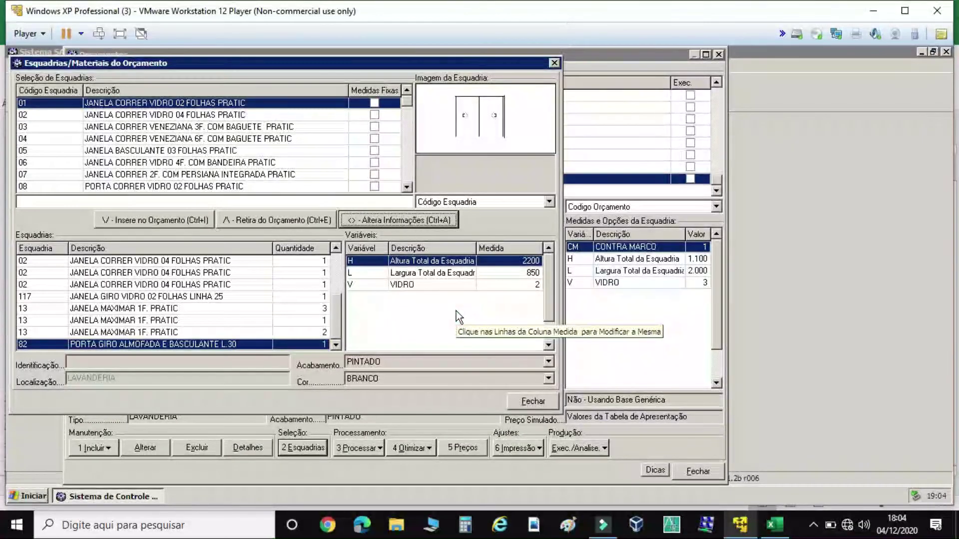
left_click(535, 401)
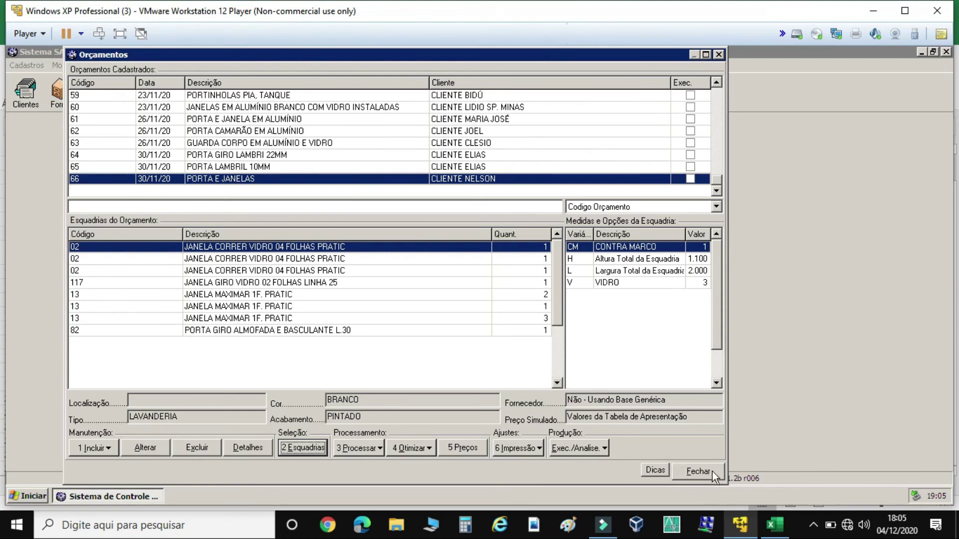
- Switch to the percentage workbook in Excel and set the adjusted value (VALOR REAJUSTADO) in E7 to 35
left_click(775, 525)
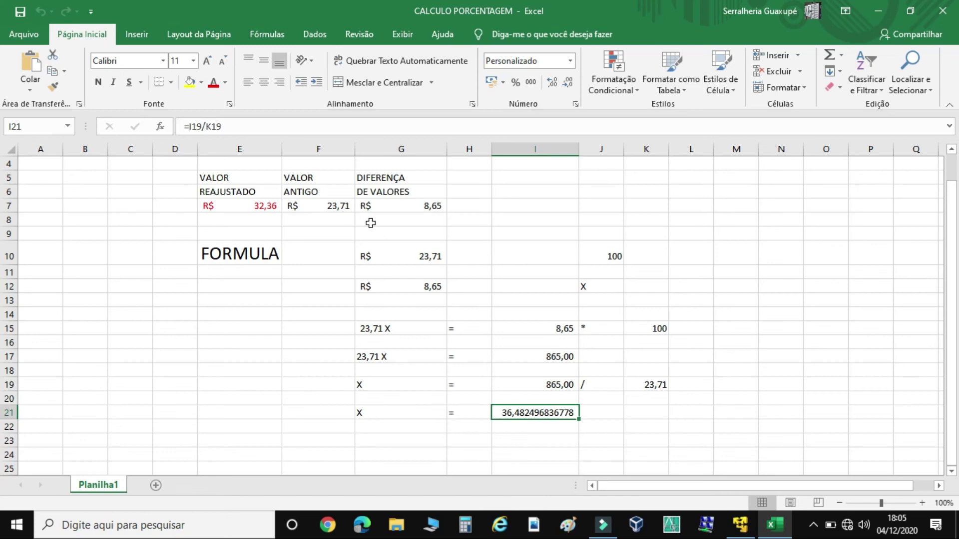
left_click(236, 205)
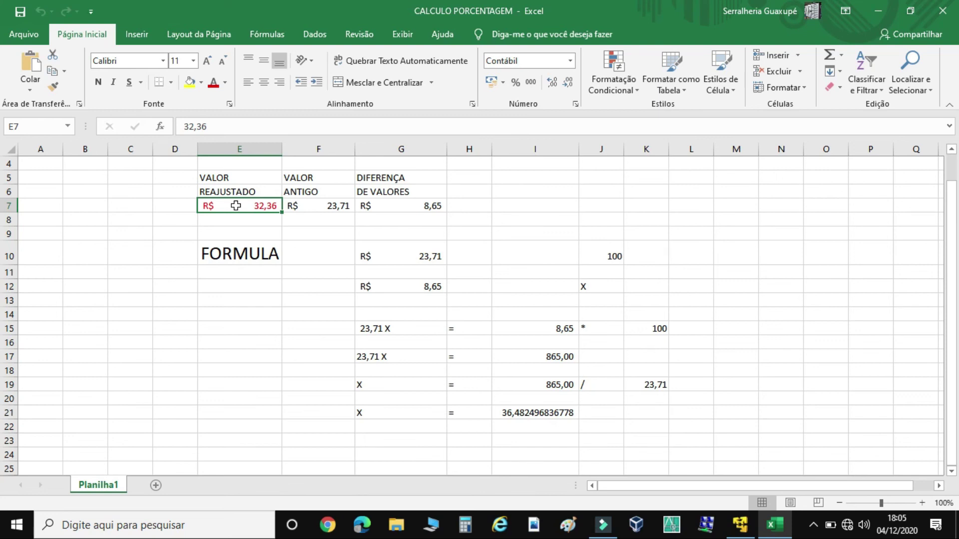
type("35")
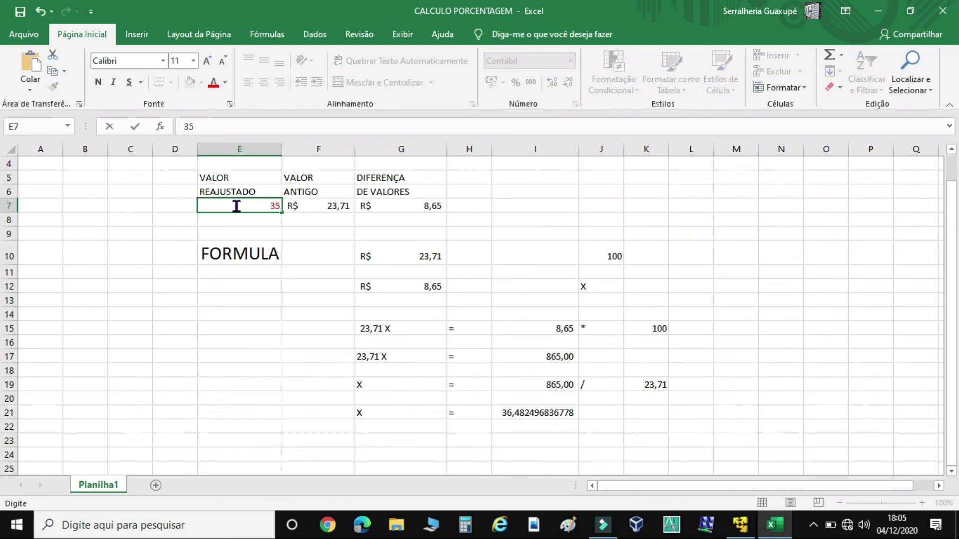
key("Return")
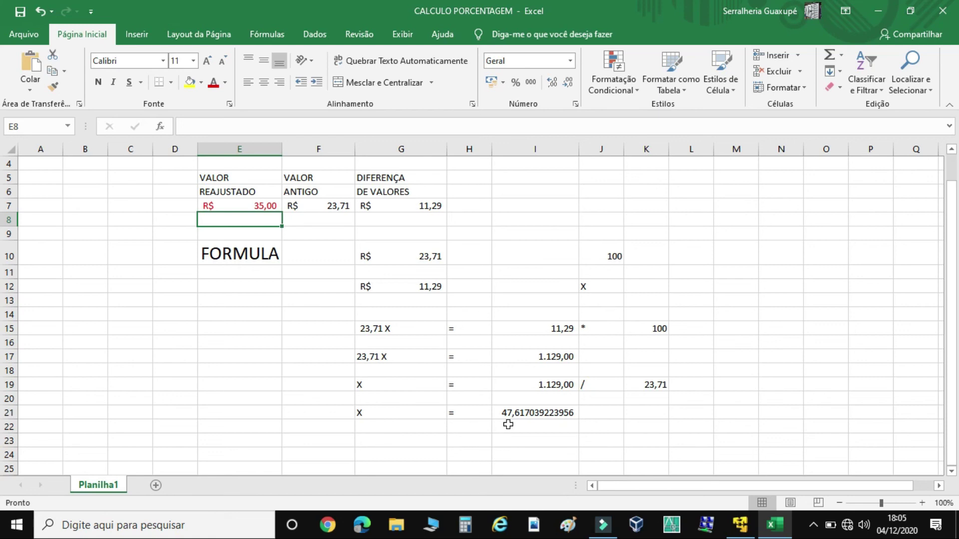
- Set the adjusted value (VALOR REAJUSTADO) in E7 to 50
left_click(230, 207)
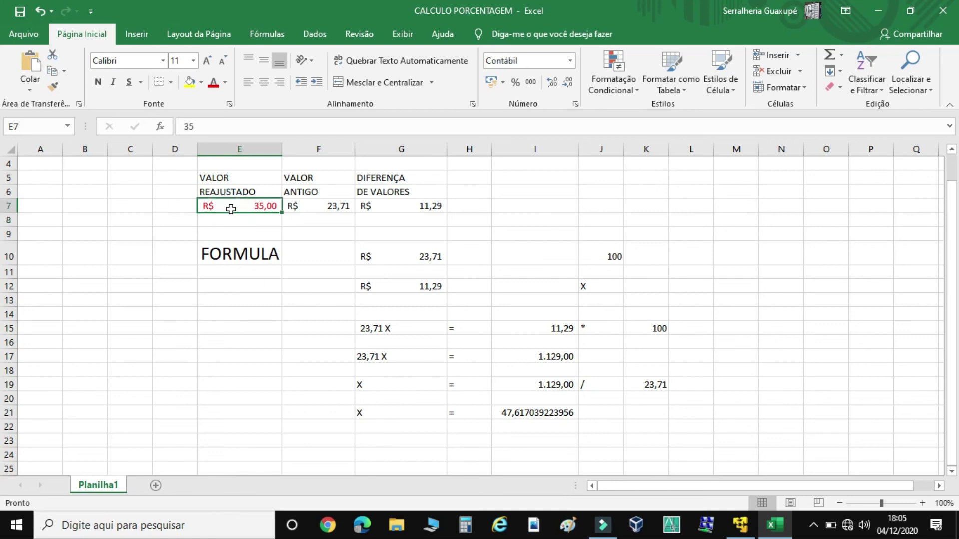
type("50")
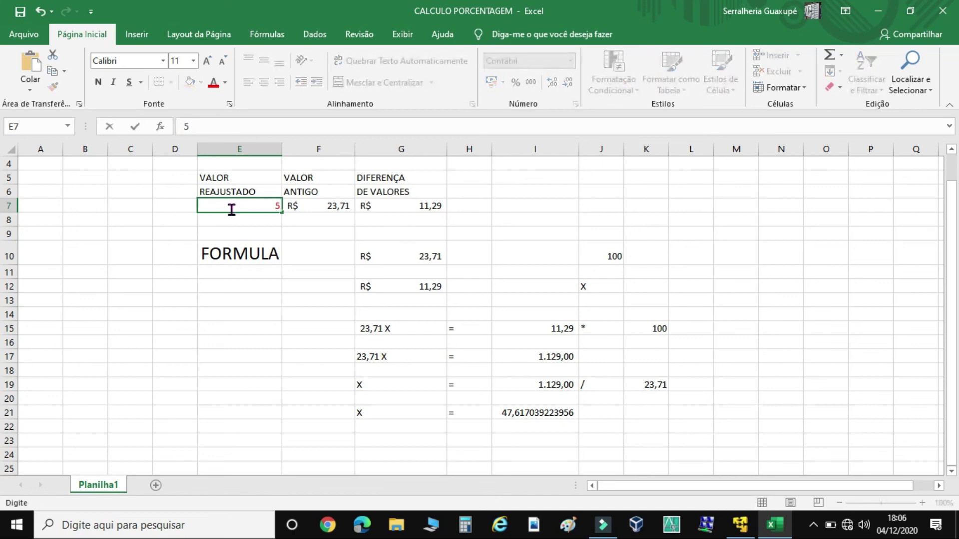
key("Return")
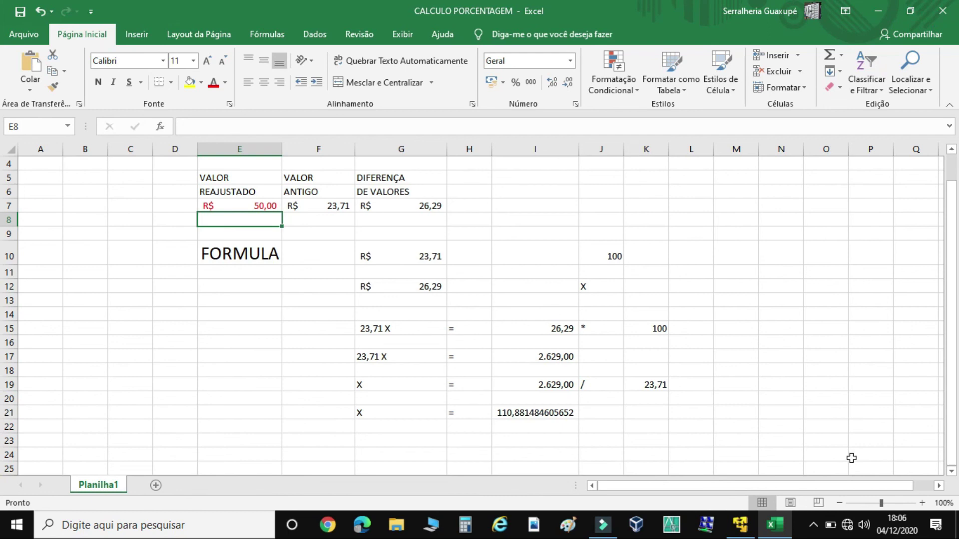
left_click(813, 525)
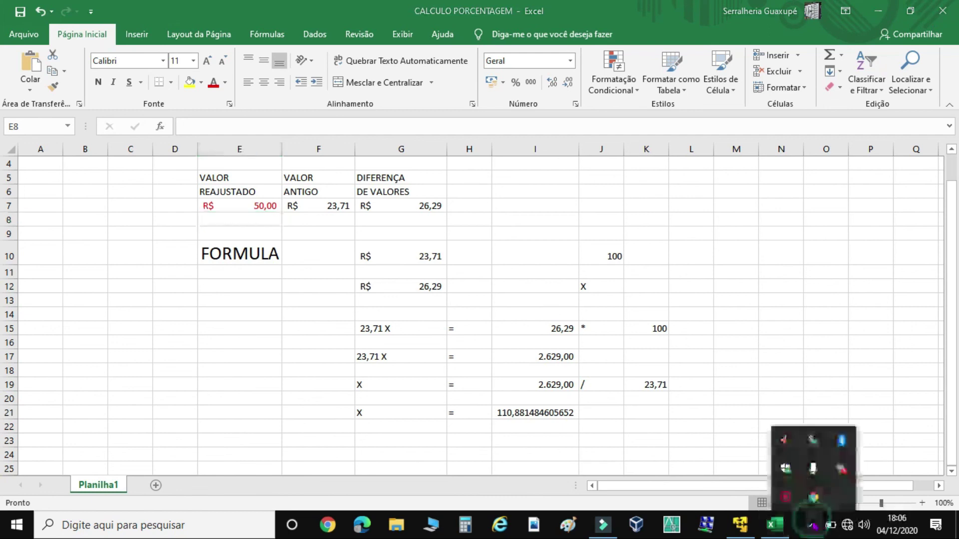
right_click(784, 498)
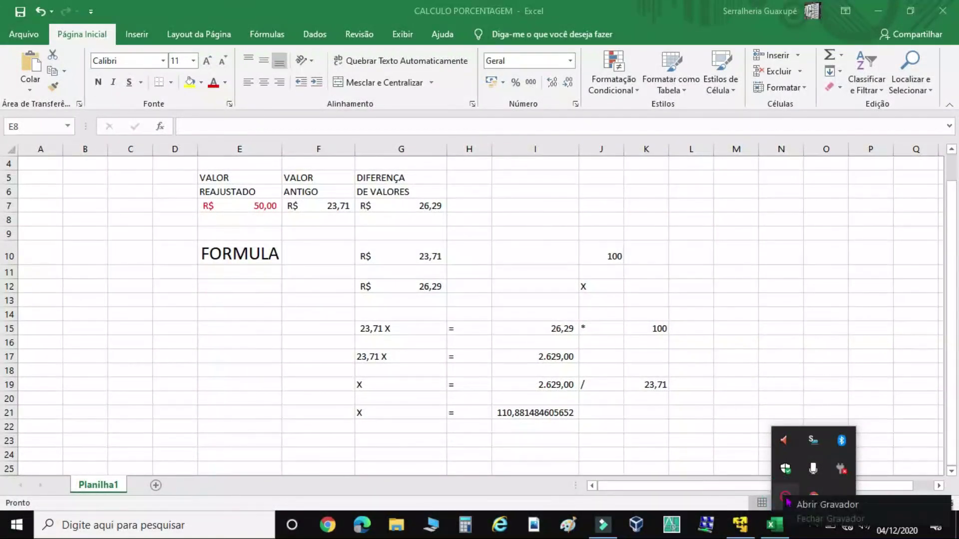
left_click(799, 505)
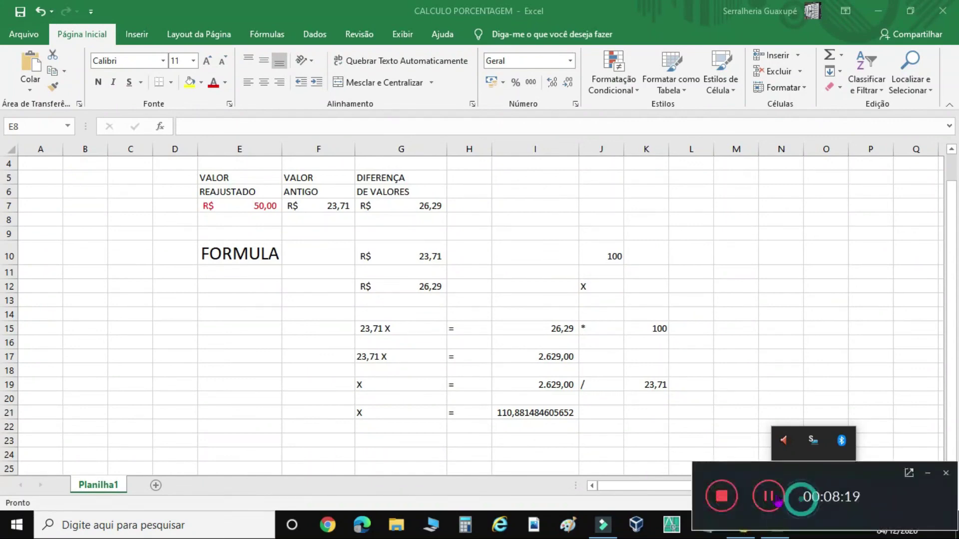